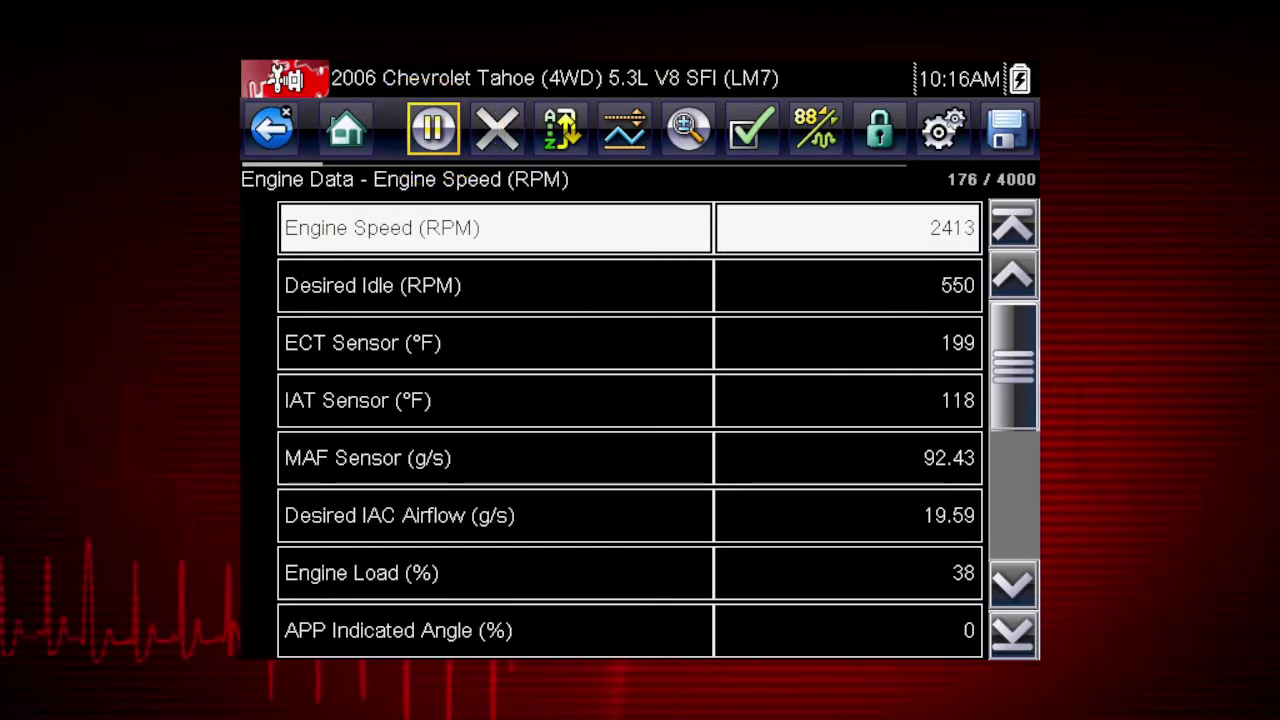
- Pause the live engine data so the current PID values freeze
click(433, 128)
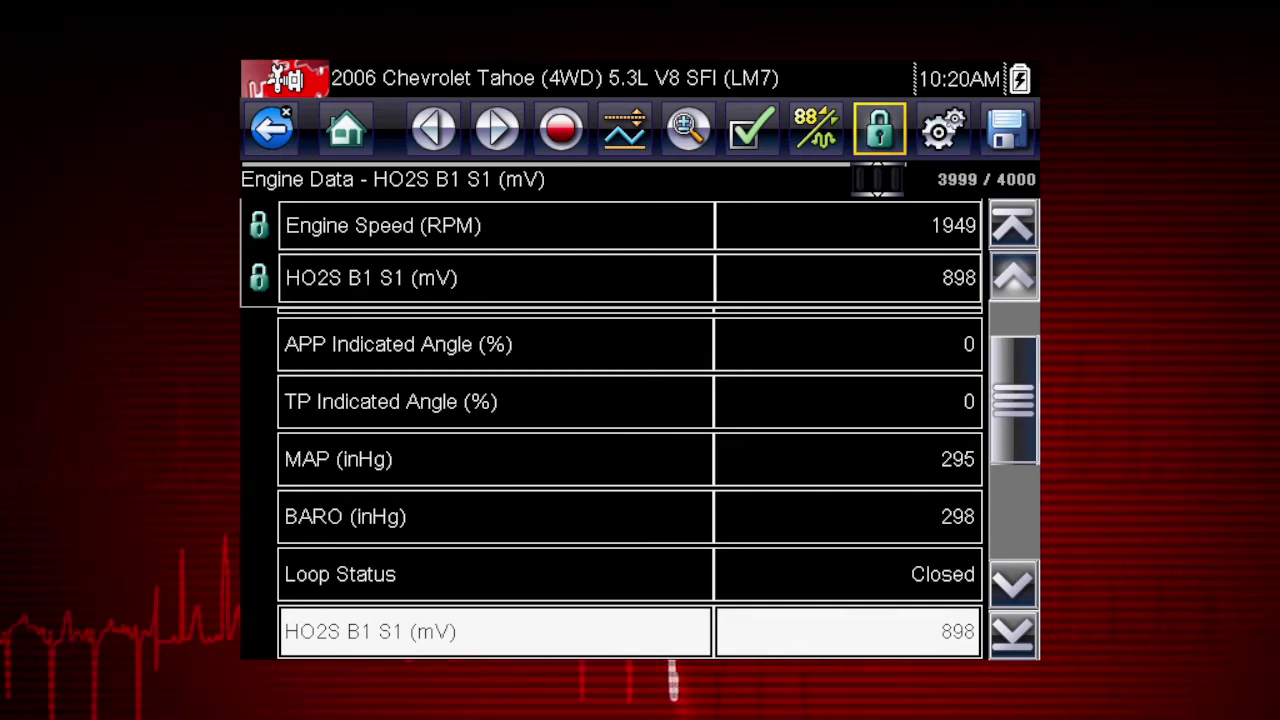
- Unlock all pinned parameters, including Engine Speed and HO2S B1 S1
click(879, 128)
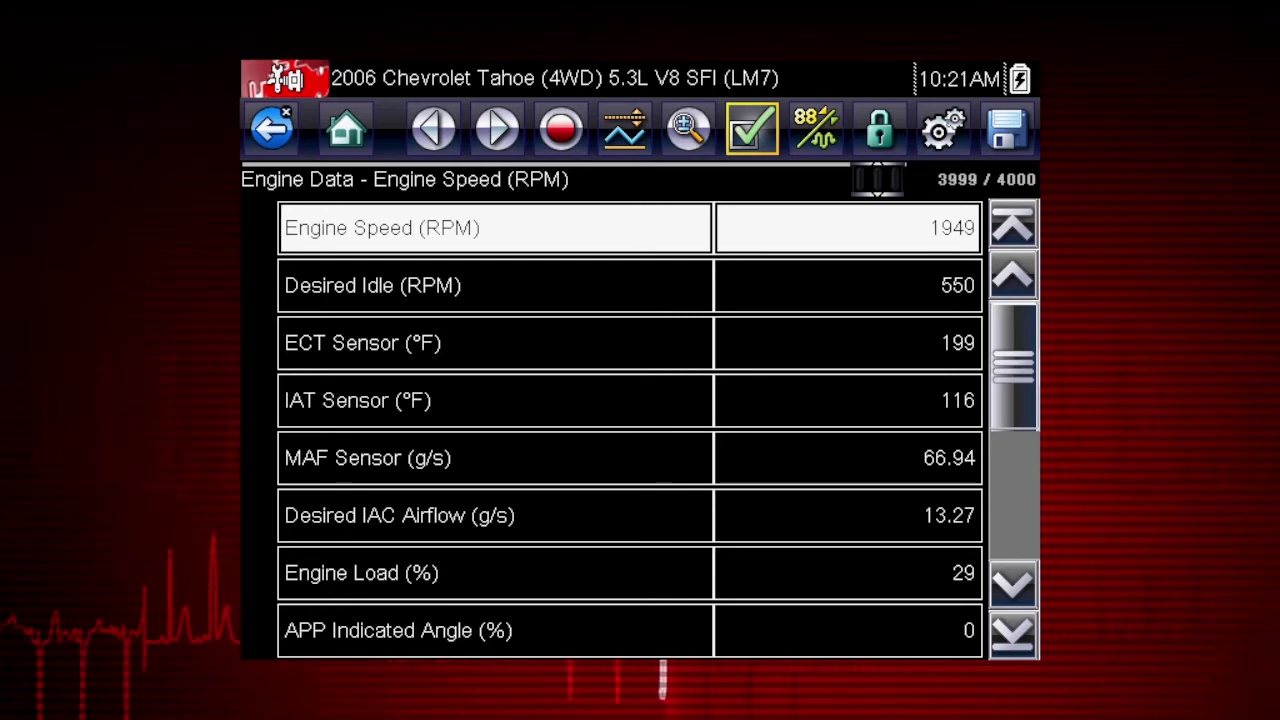
- Open the custom data list, deselect all, then check and uncheck Engine Speed (RPM)
click(752, 128)
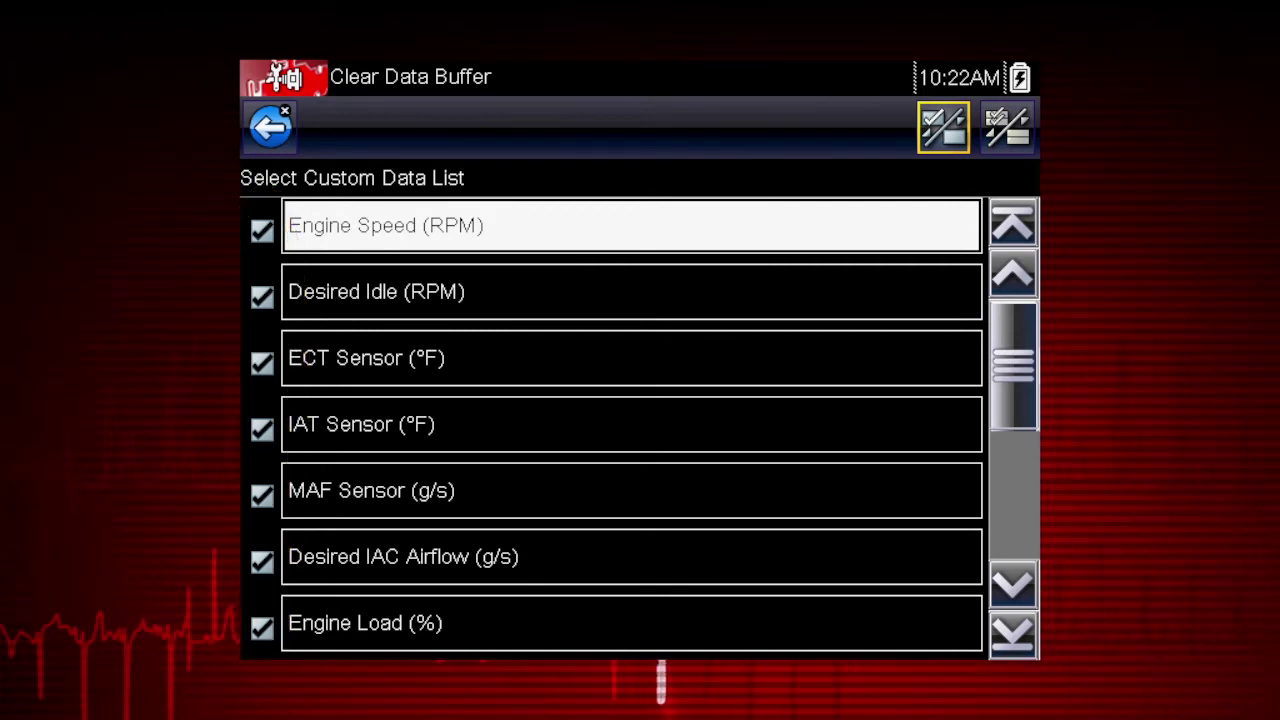
key(Right)
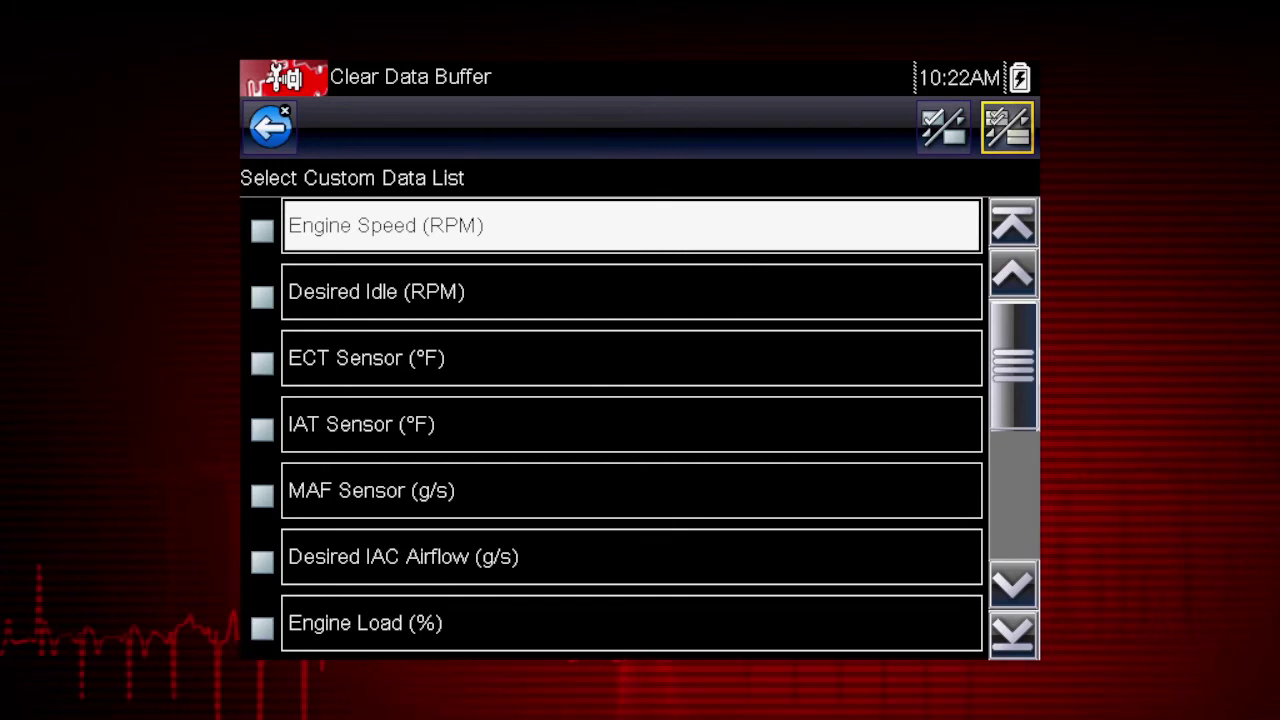
click(261, 231)
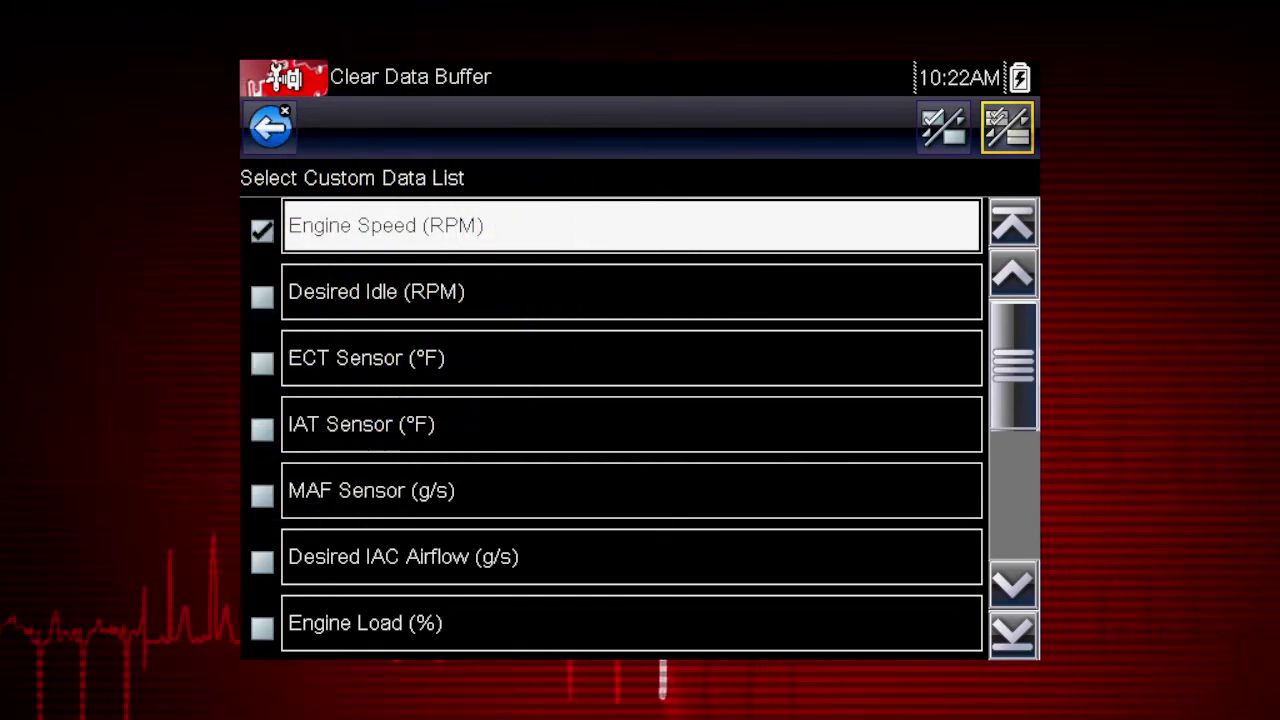
click(261, 231)
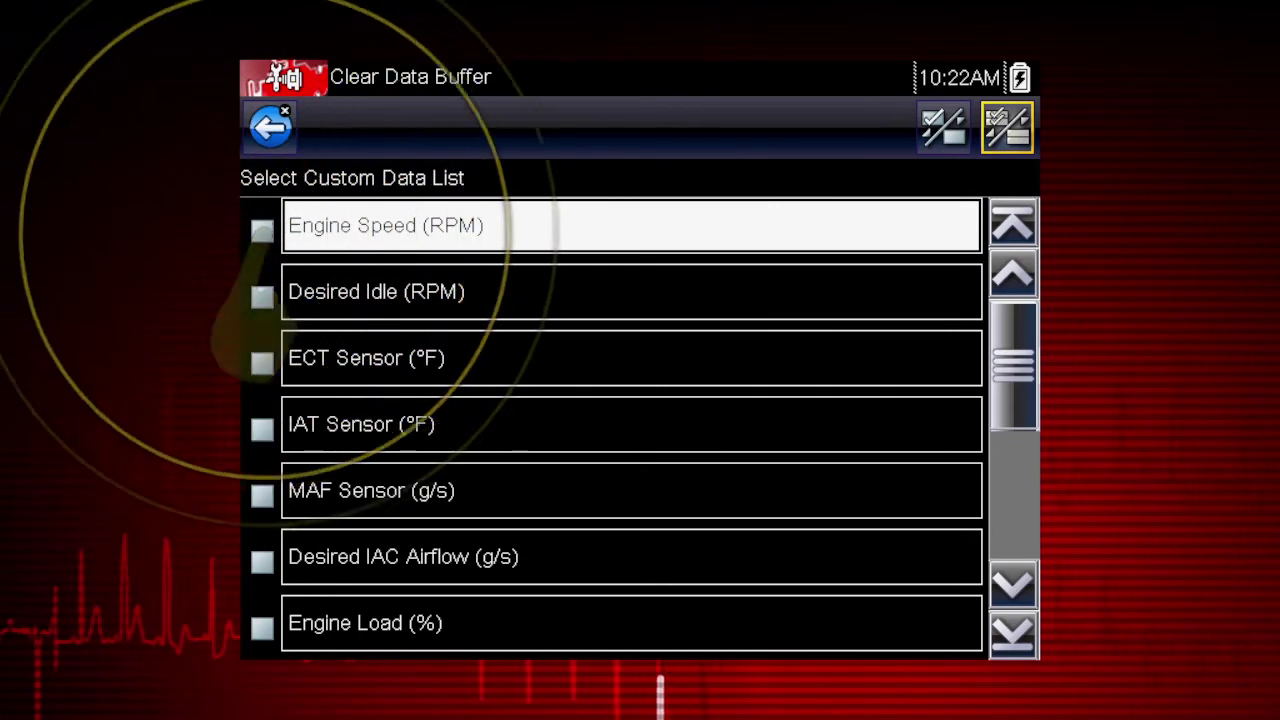